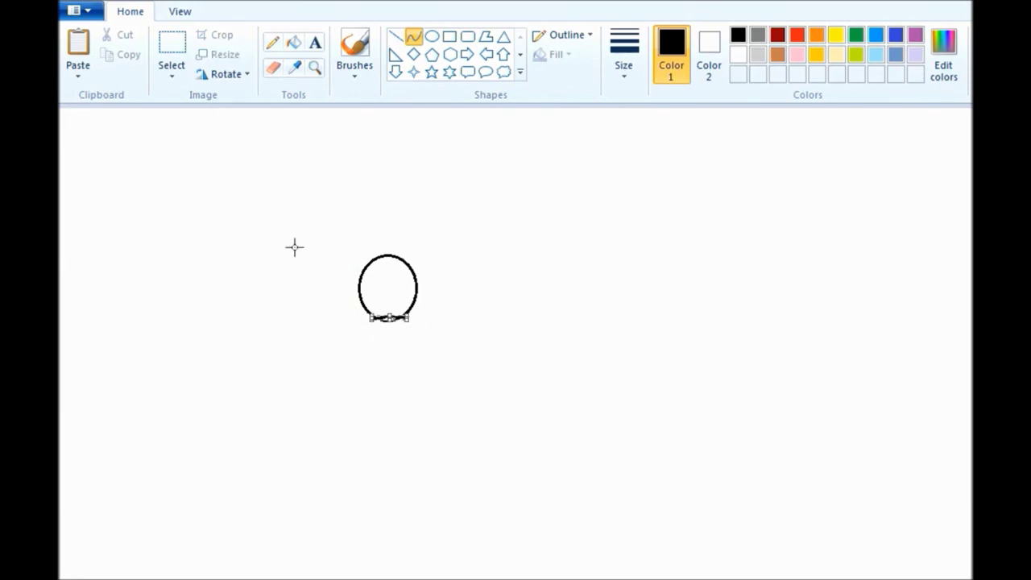
Erase the eye outline below the lower lid curve and draw a thin, closed, curved eyebrow above the eye.
click(273, 67)
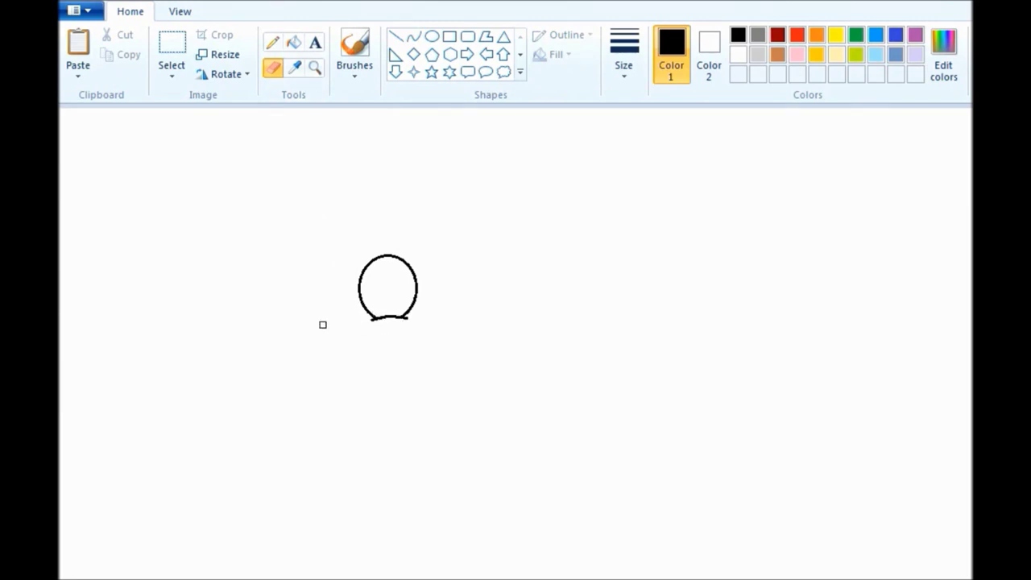
click(414, 36)
mouse_move(359, 254)
mouse_down()
mouse_move(413, 238)
mouse_move(377, 236)
mouse_up()
click(378, 236)
click(310, 245)
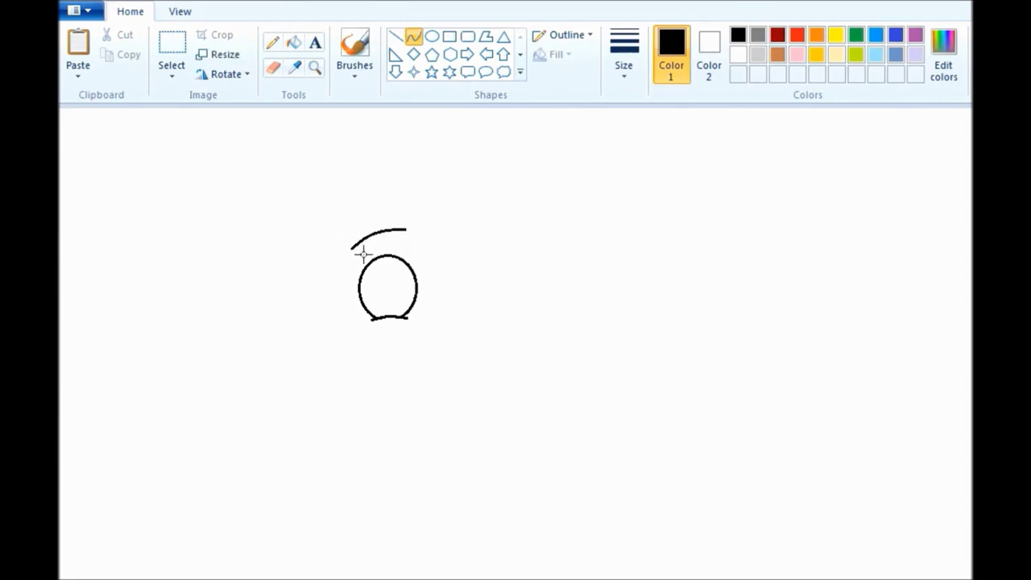
mouse_move(352, 248)
mouse_down()
mouse_move(408, 224)
mouse_move(378, 234)
mouse_up()
click(378, 233)
click(343, 232)
click(475, 228)
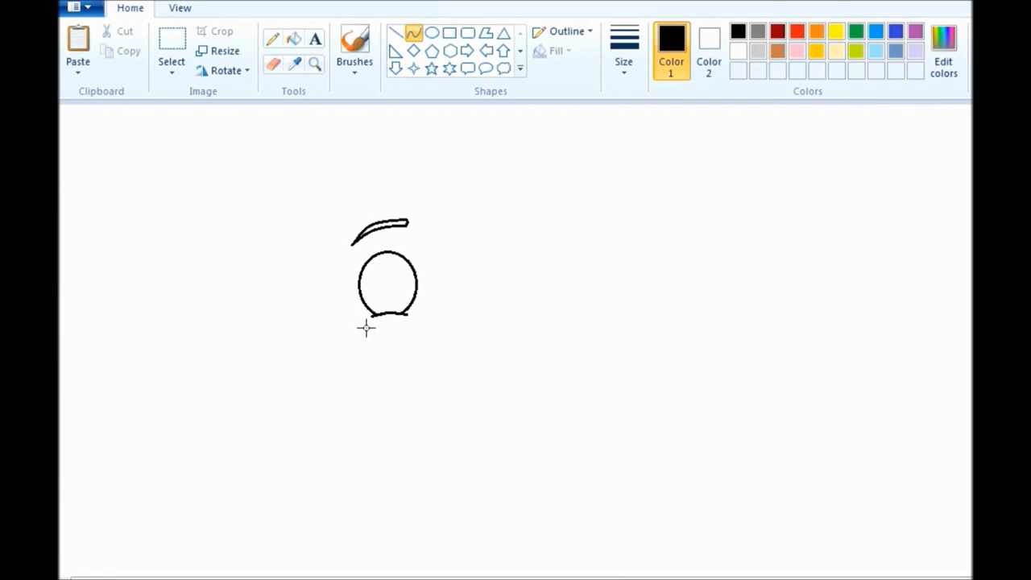
Draw the left face outline with curves running from the forehead past the eye and around the cheek to the chin.
drag(357, 318, 391, 189)
drag(356, 265, 339, 200)
drag(340, 199, 343, 200)
click(208, 348)
mouse_move(365, 328)
mouse_down()
mouse_move(348, 359)
mouse_move(357, 338)
mouse_move(351, 346)
mouse_up()
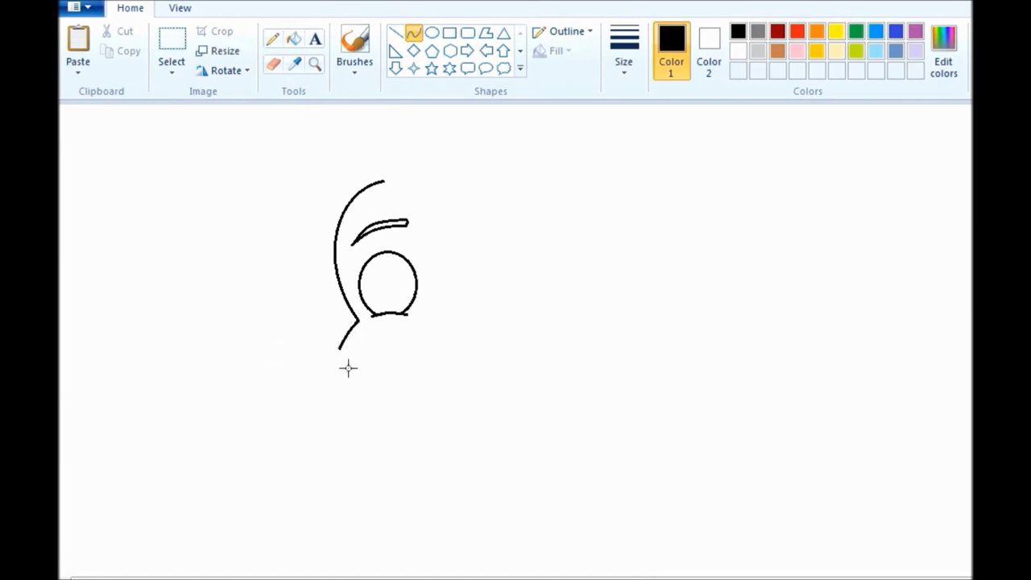
mouse_move(347, 359)
mouse_down()
mouse_move(437, 407)
mouse_move(467, 405)
mouse_up()
mouse_move(360, 385)
mouse_down()
mouse_move(394, 403)
mouse_move(387, 409)
mouse_up()
click(282, 373)
Draw half of a smiling mouth with a corner crease, two lip curves and a short chin line below.
mouse_move(408, 342)
mouse_down()
mouse_move(393, 354)
mouse_move(473, 368)
mouse_move(430, 375)
mouse_move(434, 389)
mouse_move(470, 394)
mouse_up()
click(176, 346)
click(285, 378)
drag(453, 391, 456, 391)
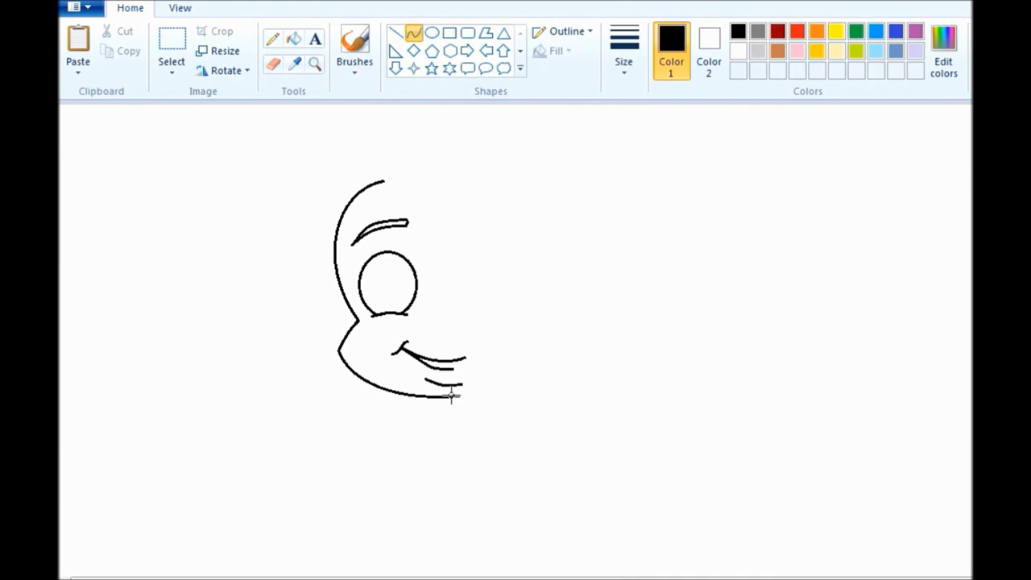
Draw the outer hair outline as a side curve and a top arc, moving the half face lower on the canvas for room.
mouse_move(276, 202)
mouse_down()
mouse_move(294, 287)
mouse_move(361, 336)
mouse_up()
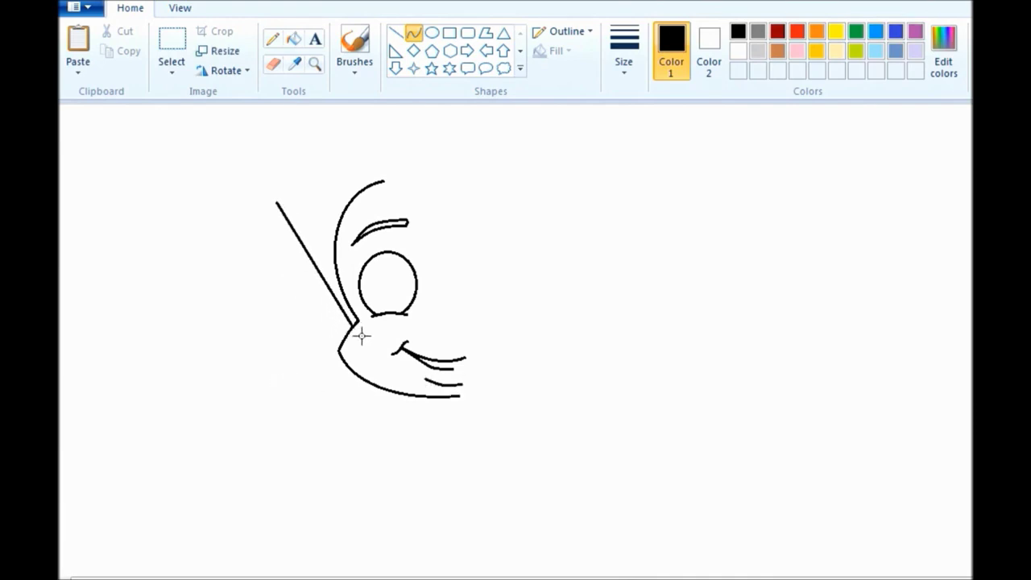
drag(336, 252, 315, 295)
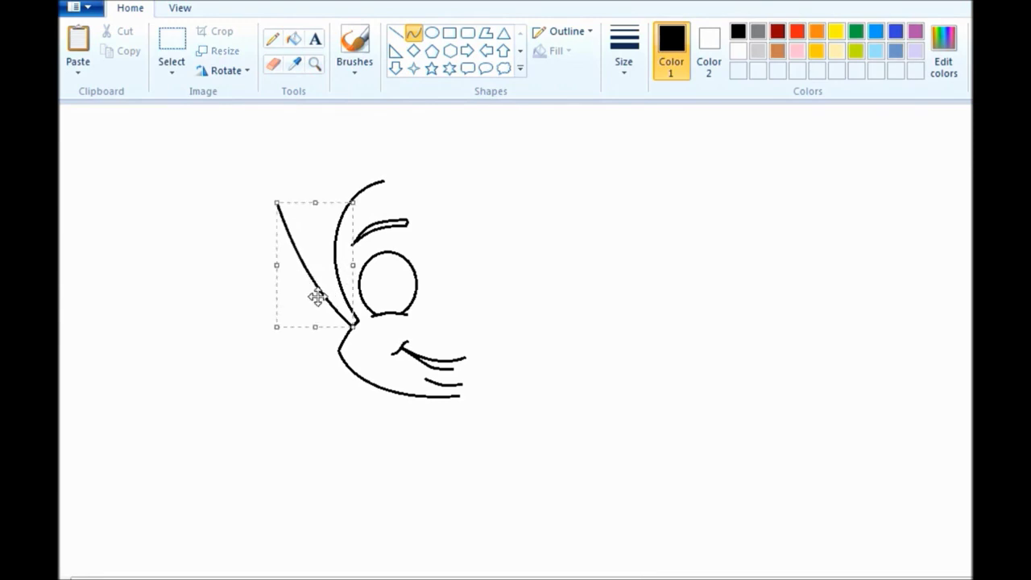
click(171, 42)
drag(261, 154, 579, 461)
drag(495, 400, 497, 439)
drag(285, 249, 465, 167)
click(415, 36)
drag(324, 211, 379, 164)
Draw a small oval iris inside the eye and shift it slightly to center it.
click(431, 33)
drag(372, 311, 409, 352)
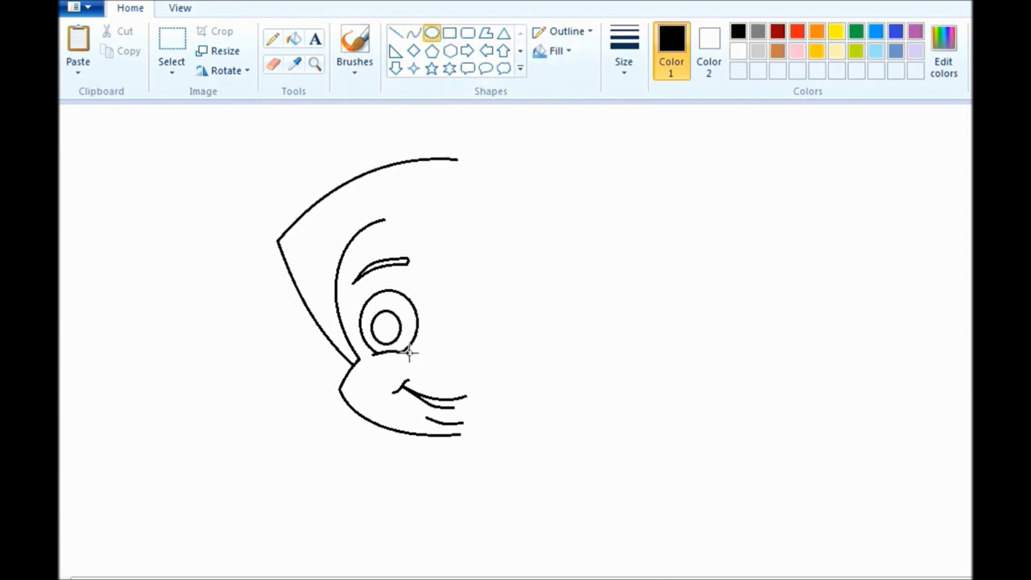
click(171, 48)
drag(371, 308, 408, 347)
click(326, 273)
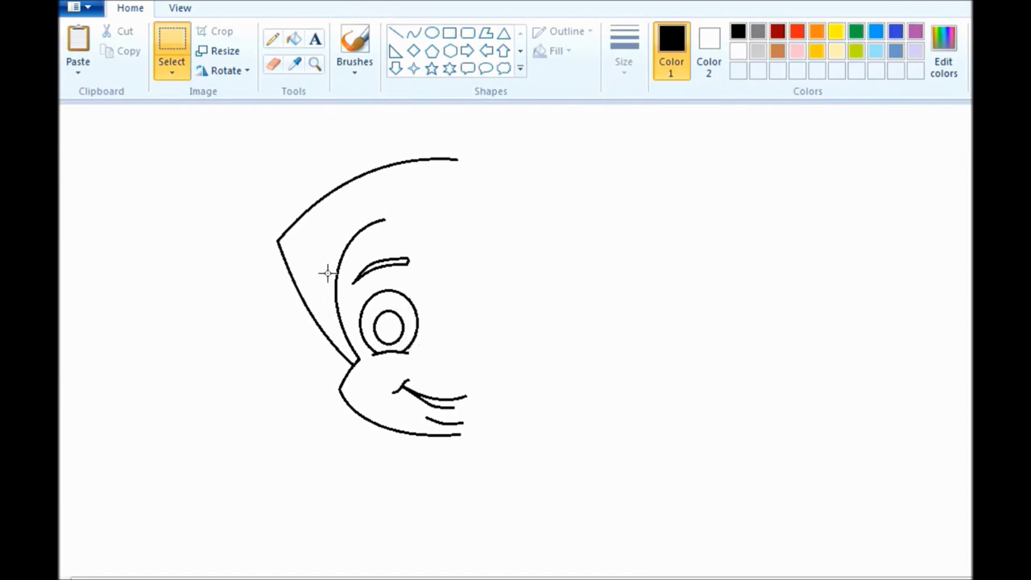
Draw a rounded ear beside the cheek with a short inner fold line.
click(414, 33)
drag(331, 344, 352, 392)
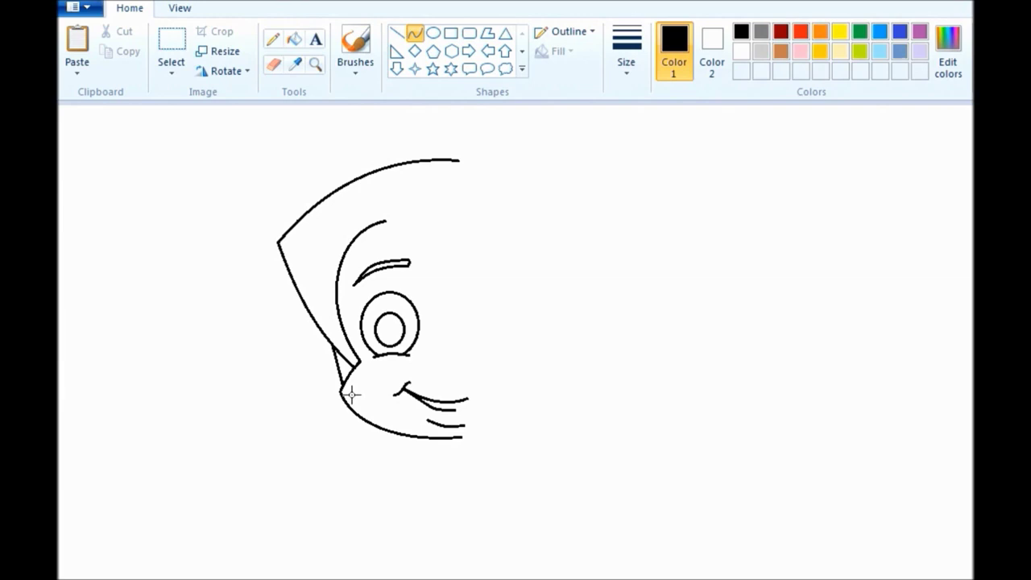
drag(336, 351, 297, 324)
drag(314, 371, 316, 414)
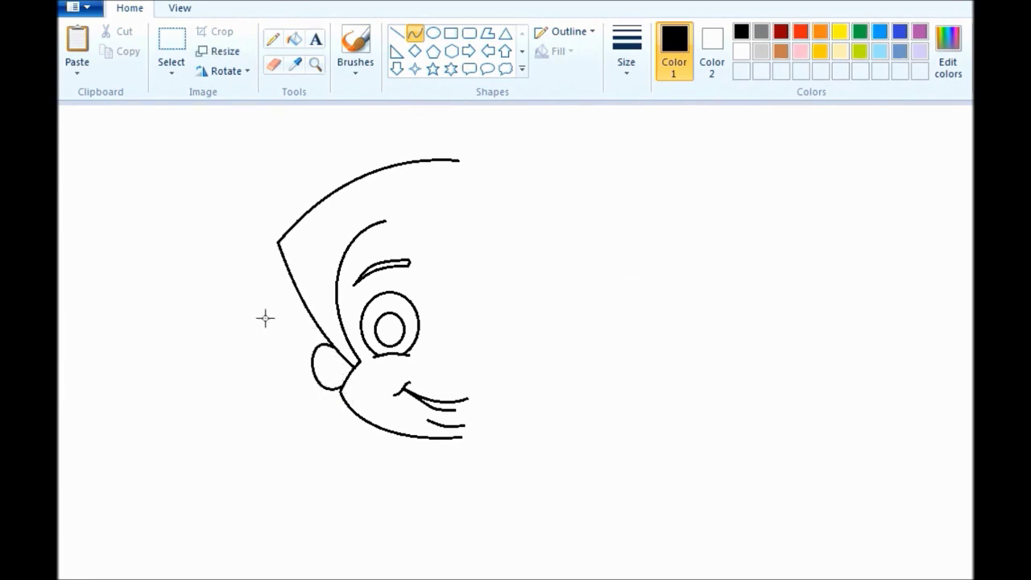
drag(334, 367, 350, 374)
Shift the mouth and chin lines slightly left, and duplicate the half face with copy and paste.
click(172, 61)
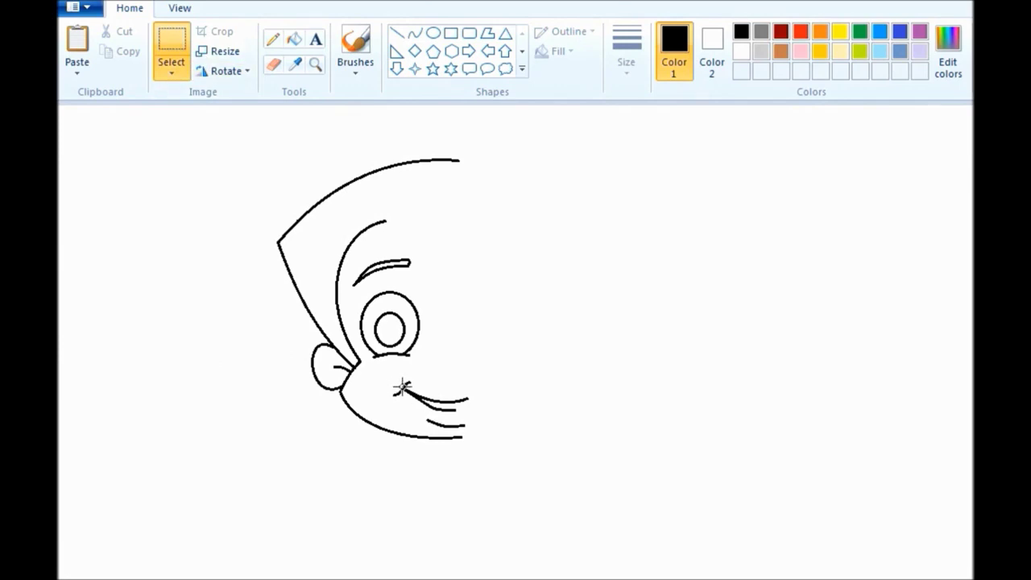
drag(399, 387, 493, 433)
drag(259, 148, 454, 461)
right_click(364, 305)
right_click(368, 315)
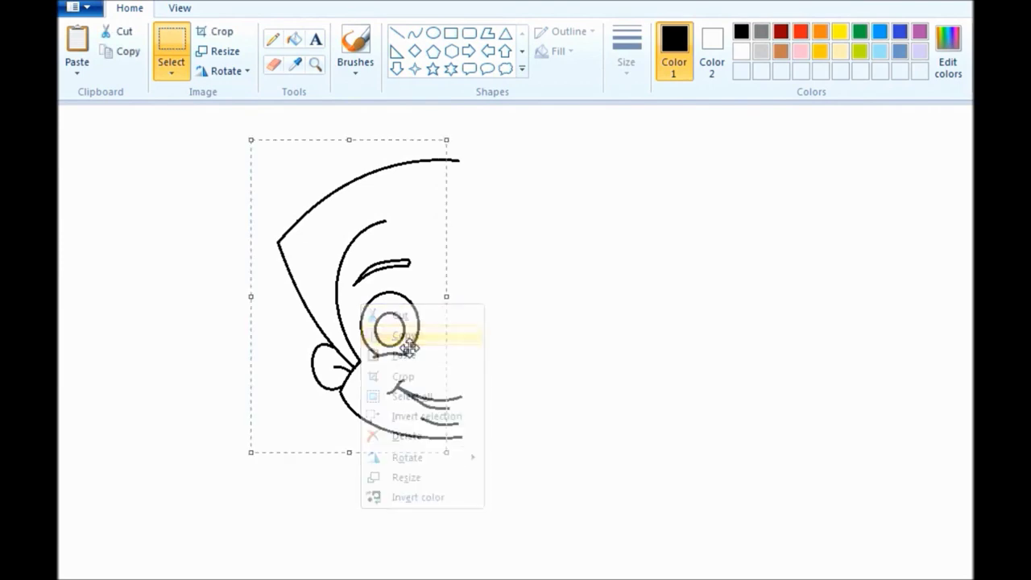
click(407, 366)
Flip the duplicated half face horizontally and align it with the original half to form a complete face.
right_click(199, 254)
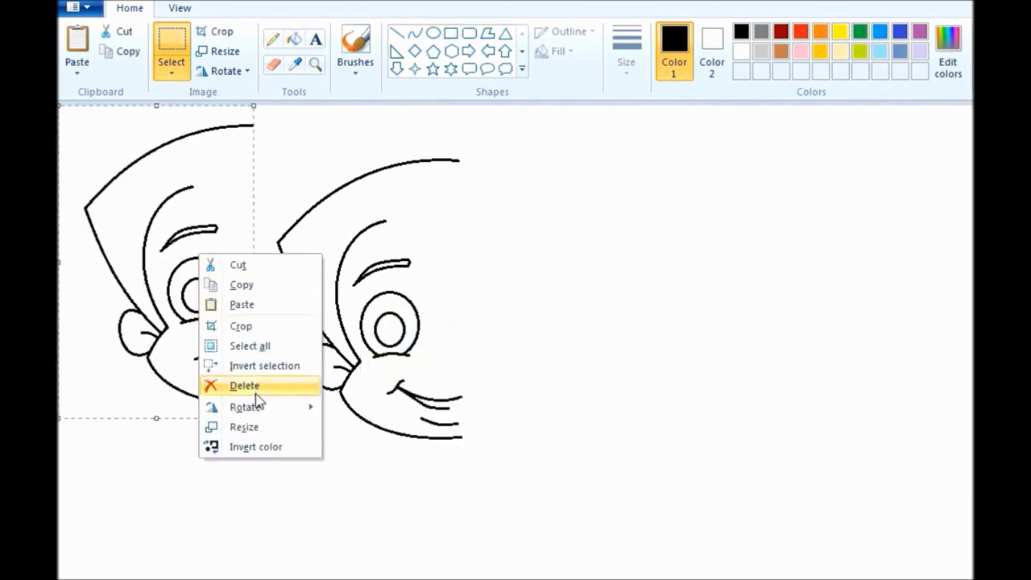
mouse_move(265, 407)
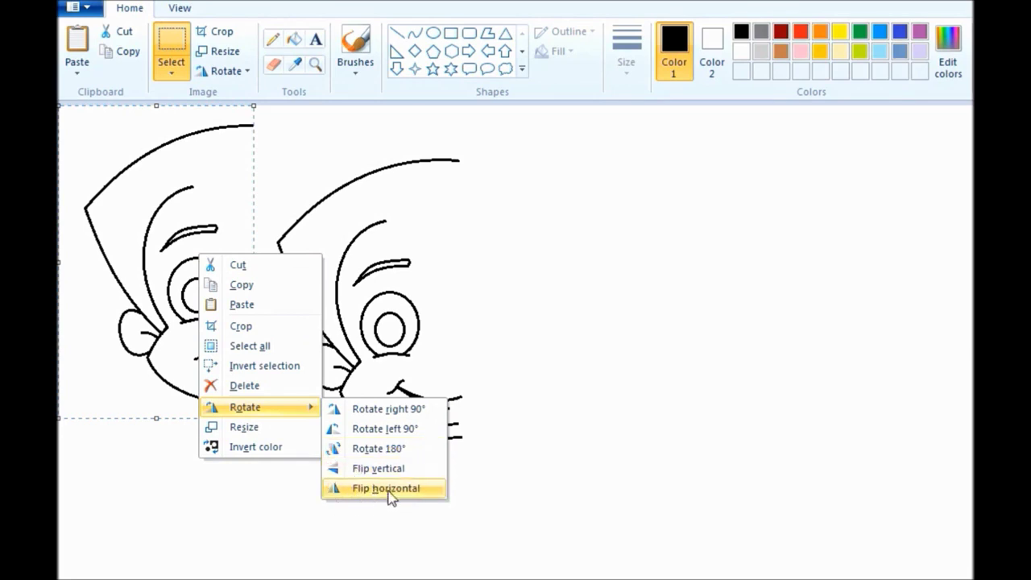
click(361, 488)
drag(184, 361, 567, 395)
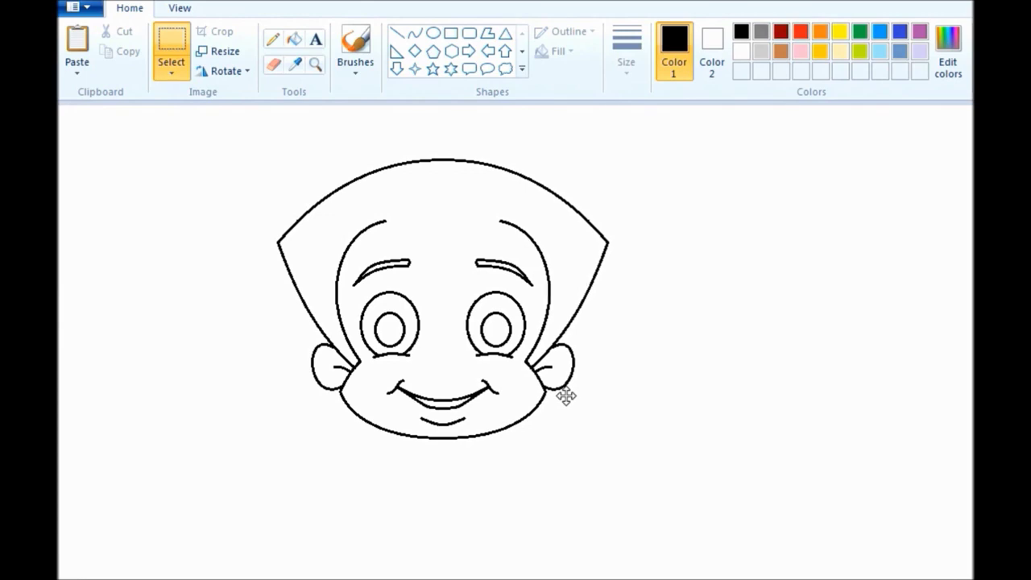
click(721, 385)
Draw the hair fringe across the forehead with a short parting line, a long lower curve and a curled end.
click(415, 33)
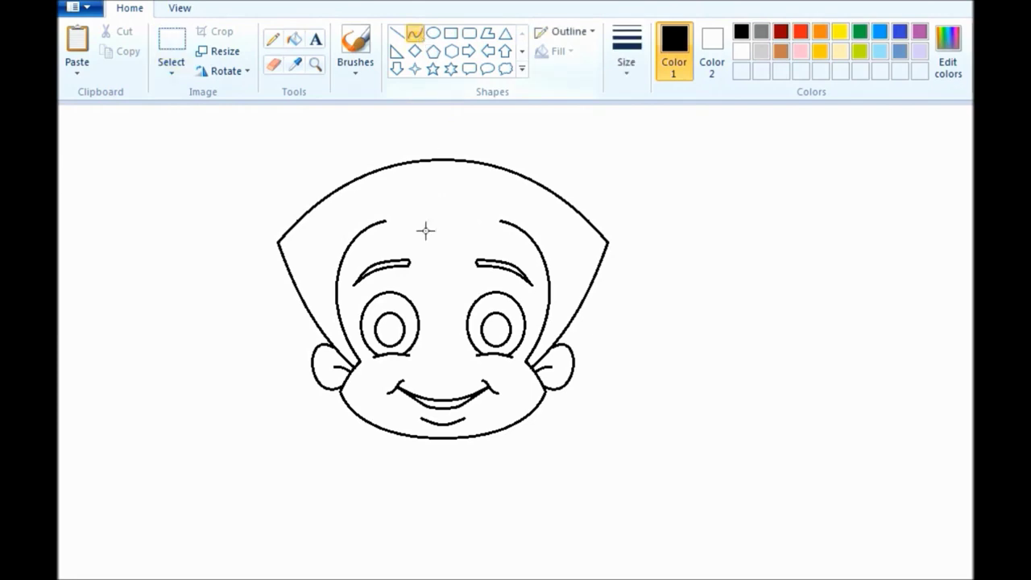
mouse_move(400, 204)
mouse_down()
mouse_move(406, 232)
mouse_move(384, 231)
mouse_up()
click(399, 223)
click(398, 221)
click(333, 243)
mouse_move(385, 231)
mouse_down()
mouse_move(497, 237)
mouse_move(451, 267)
mouse_up()
click(451, 267)
click(263, 203)
drag(500, 221, 474, 241)
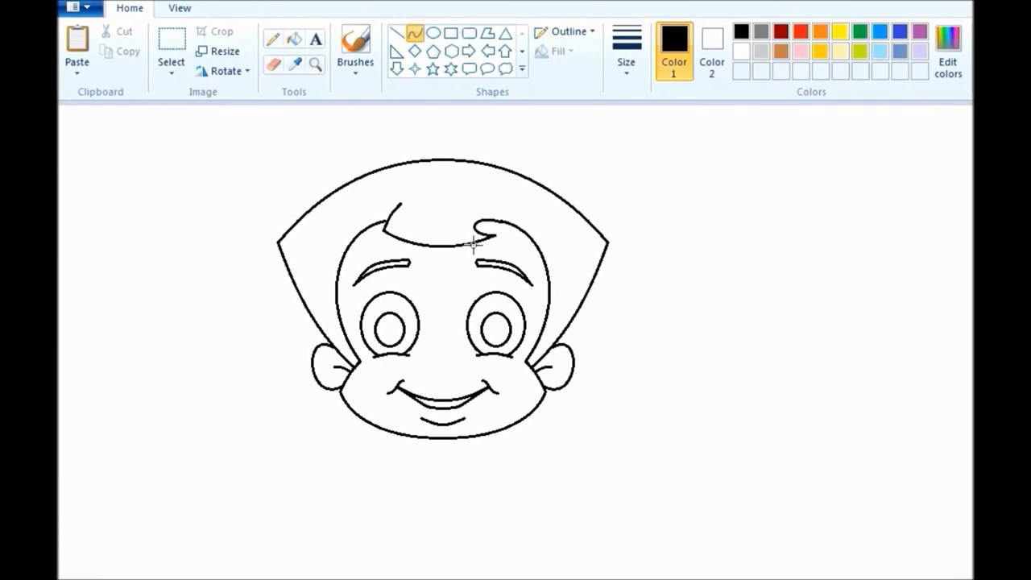
click(287, 198)
Draw a narrow teardrop mark on the forehead between the eyebrows, just below the fringe.
drag(441, 246, 446, 284)
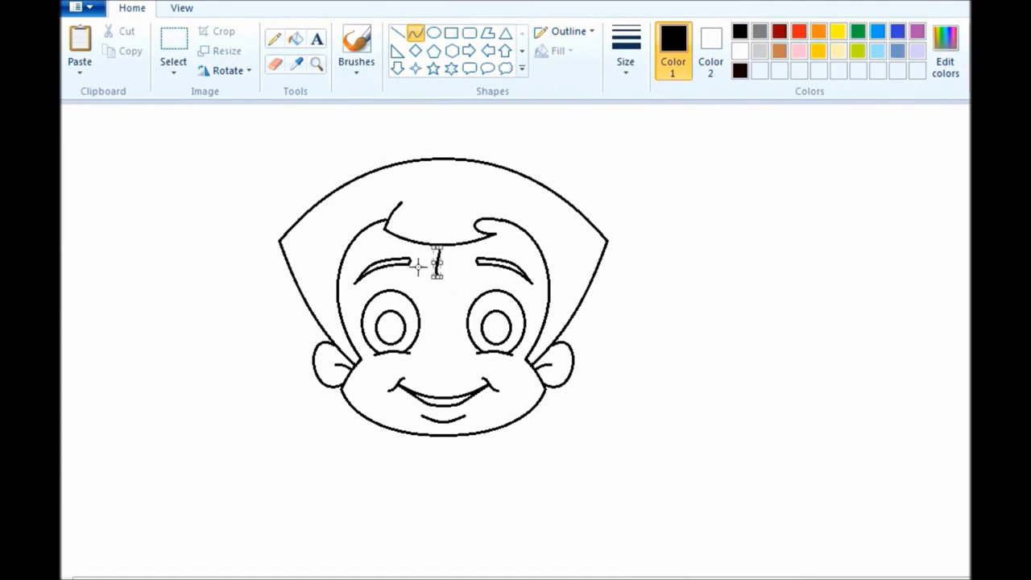
click(479, 287)
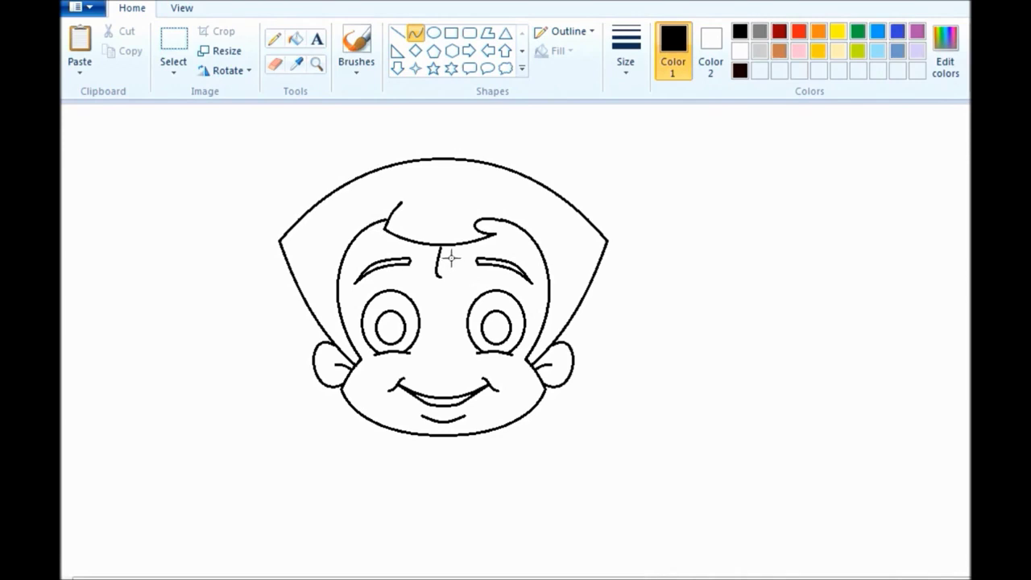
drag(450, 256, 449, 287)
drag(451, 280, 457, 282)
Draw a small rounded nose above the mouth with an open right side and trim its upper line end.
mouse_move(432, 355)
mouse_down()
mouse_move(434, 376)
mouse_move(464, 379)
mouse_up()
click(387, 372)
mouse_move(453, 381)
mouse_down()
mouse_move(460, 363)
mouse_move(451, 367)
mouse_up()
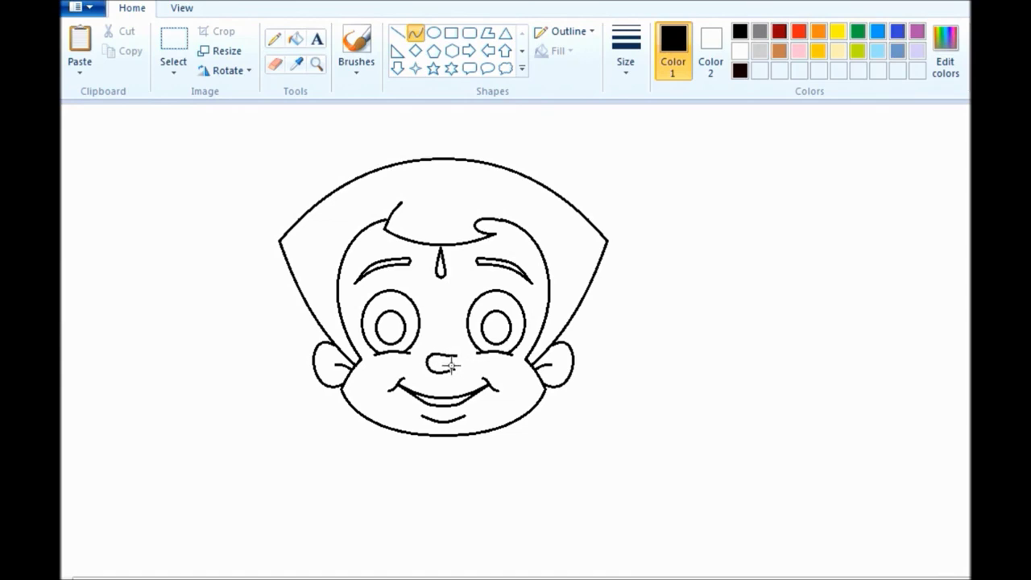
click(274, 63)
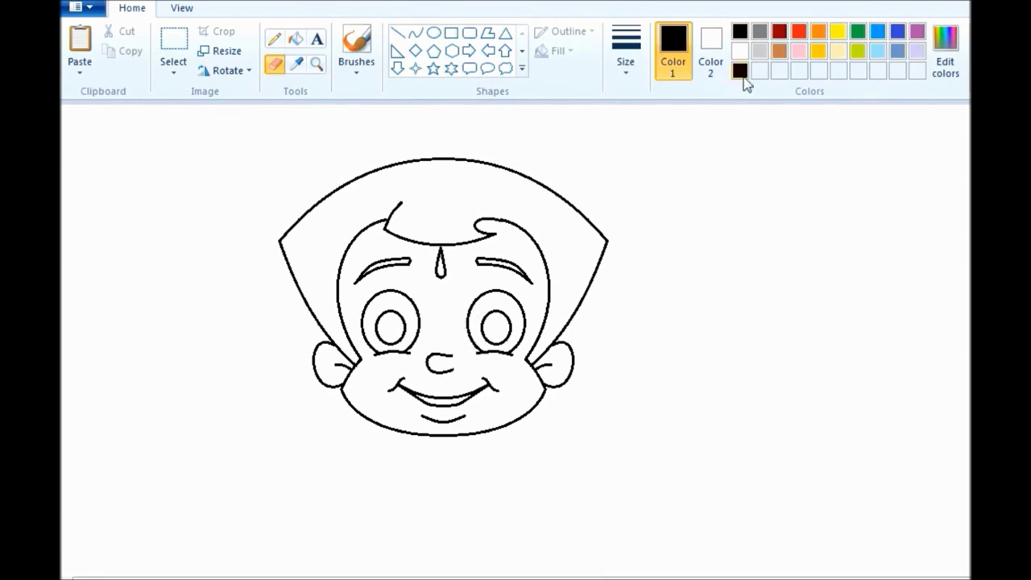
Draw a curved, pointed tuft of hair on top of the head.
click(415, 33)
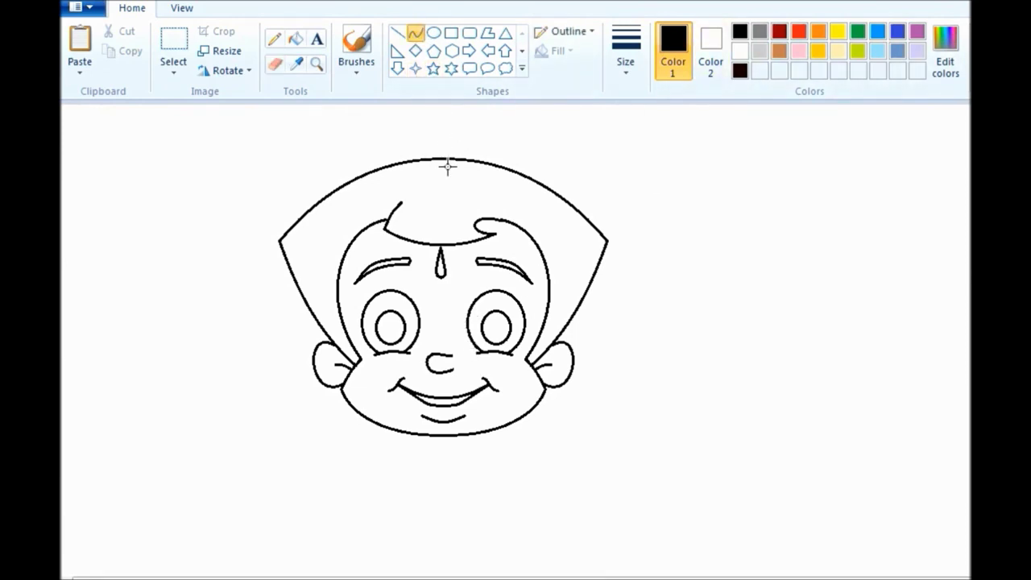
drag(442, 164, 448, 131)
click(485, 146)
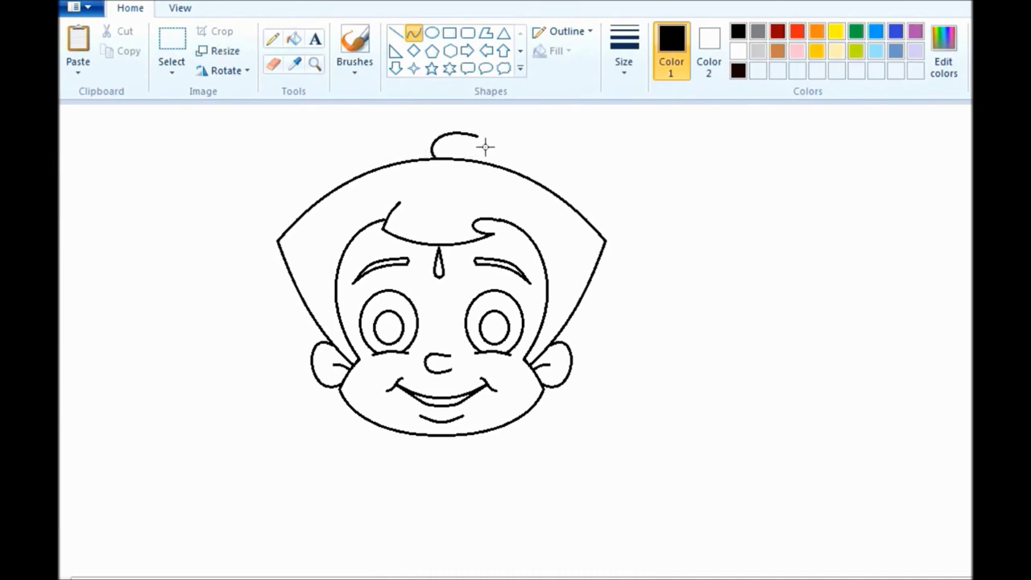
drag(479, 135, 440, 147)
click(567, 155)
Draw a small oval pupil inside the left iris and fill it with black.
click(432, 33)
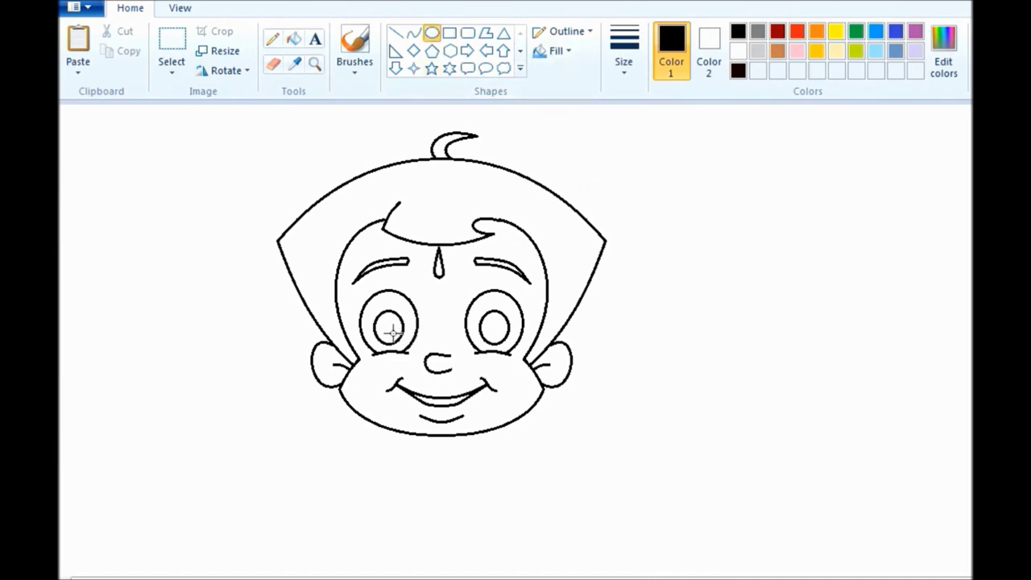
drag(391, 331, 403, 342)
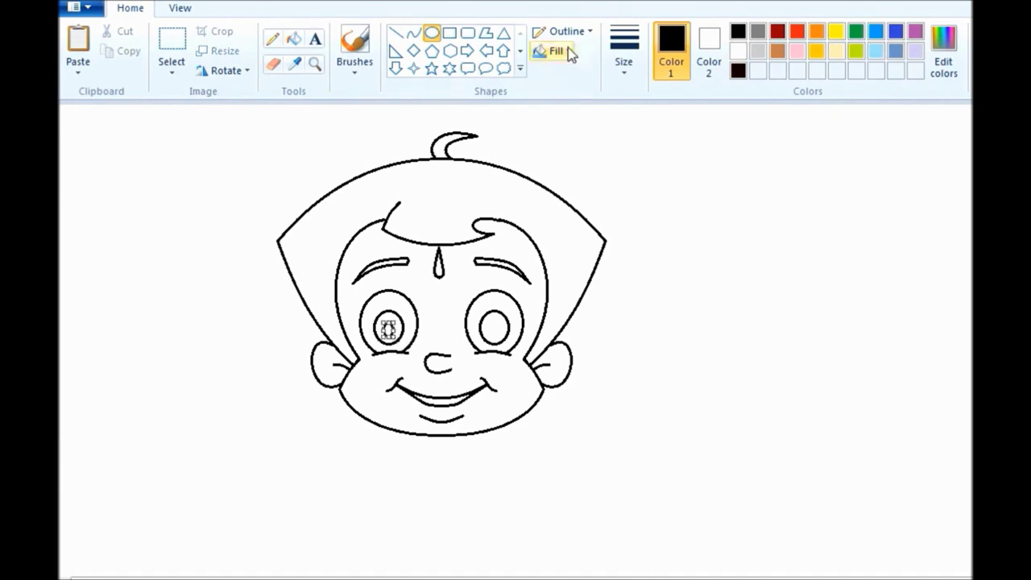
click(294, 39)
click(388, 330)
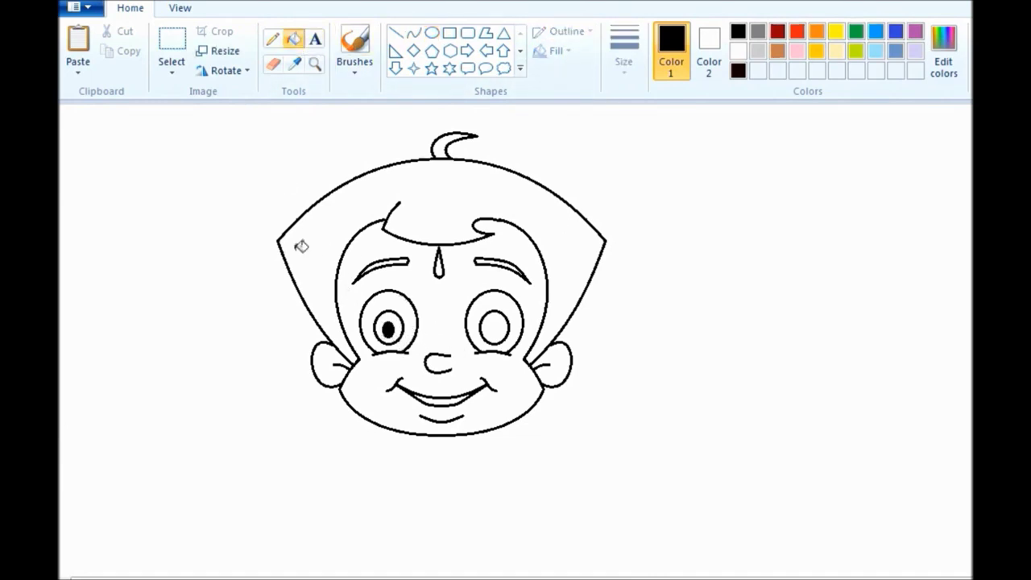
Copy the black pupil from the left eye and position the copy inside the right iris.
click(172, 45)
drag(399, 340, 380, 318)
right_click(390, 332)
click(412, 363)
right_click(388, 329)
click(385, 361)
drag(71, 117, 509, 339)
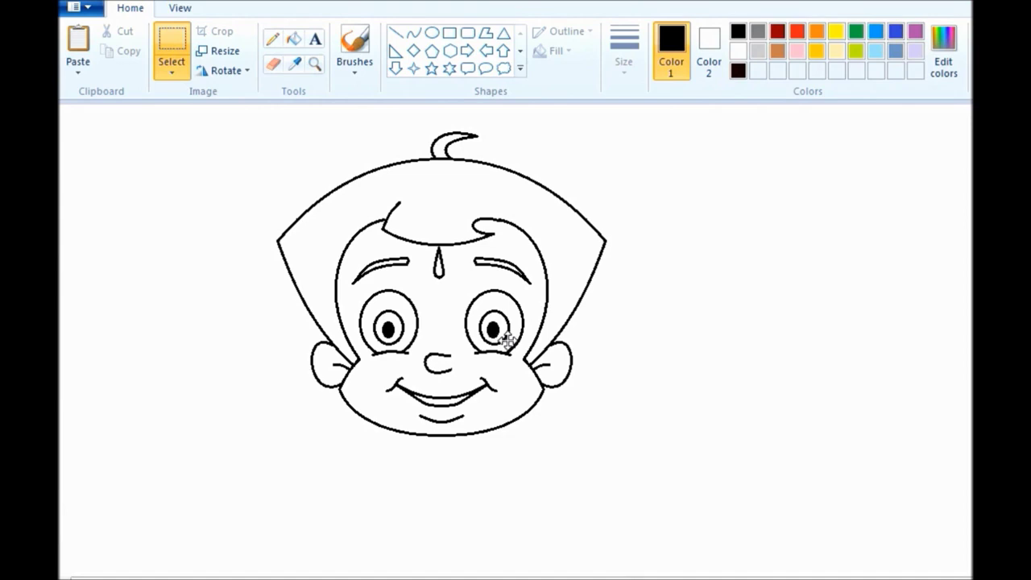
drag(508, 341, 508, 339)
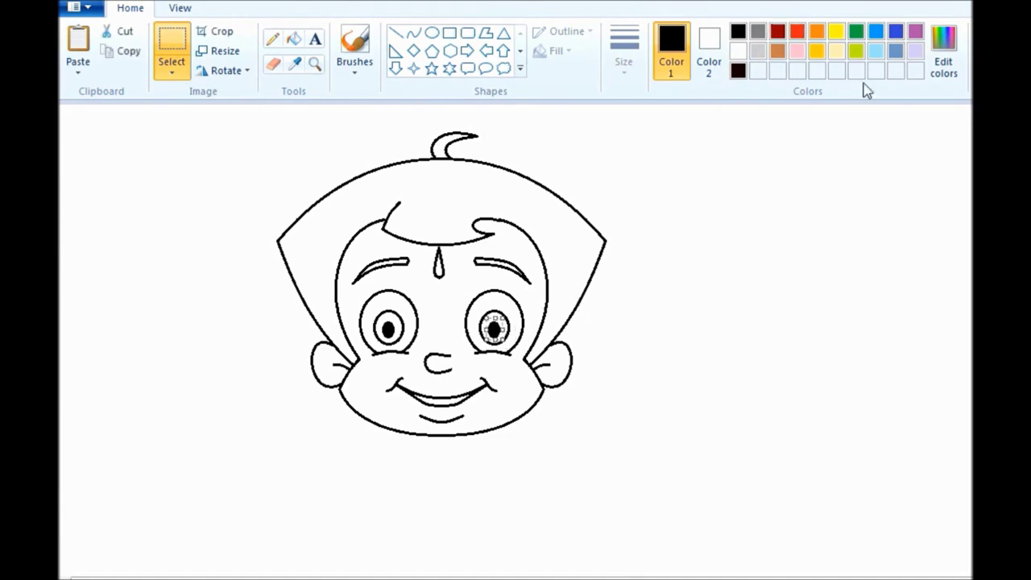
Define a custom very dark reddish brown as the foreground color.
click(943, 56)
drag(761, 335, 661, 179)
click(845, 347)
drag(845, 346, 845, 338)
click(488, 424)
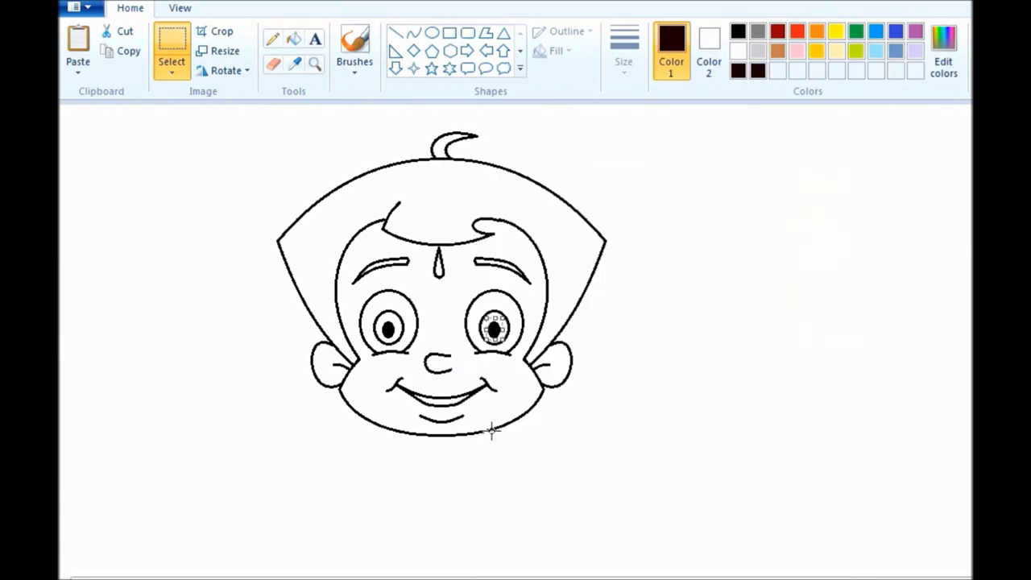
Fill the hair, both irises, the hair tuft and both eyebrows with the dark brown color.
click(293, 38)
click(447, 208)
click(385, 327)
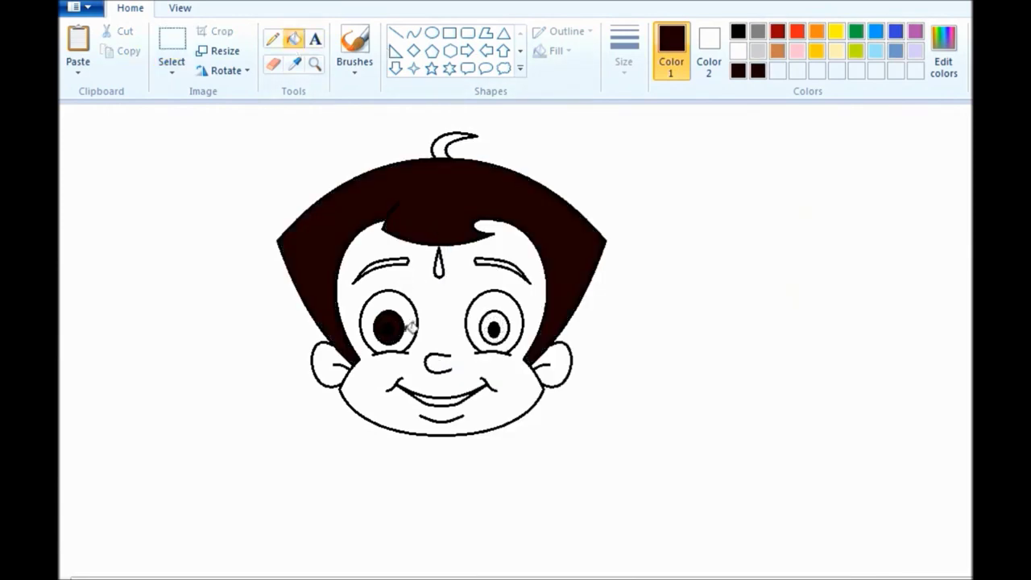
click(497, 325)
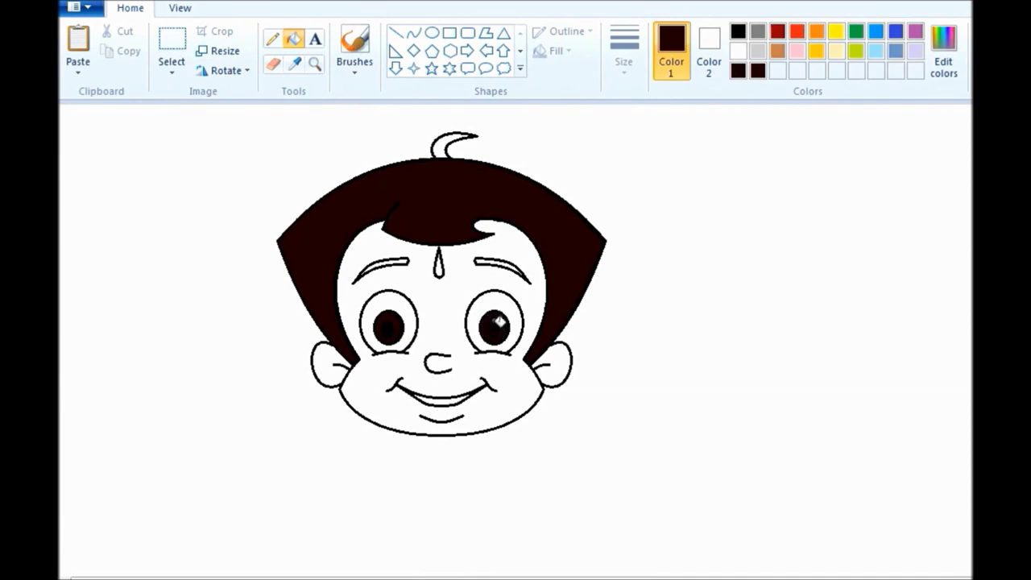
click(453, 145)
click(499, 269)
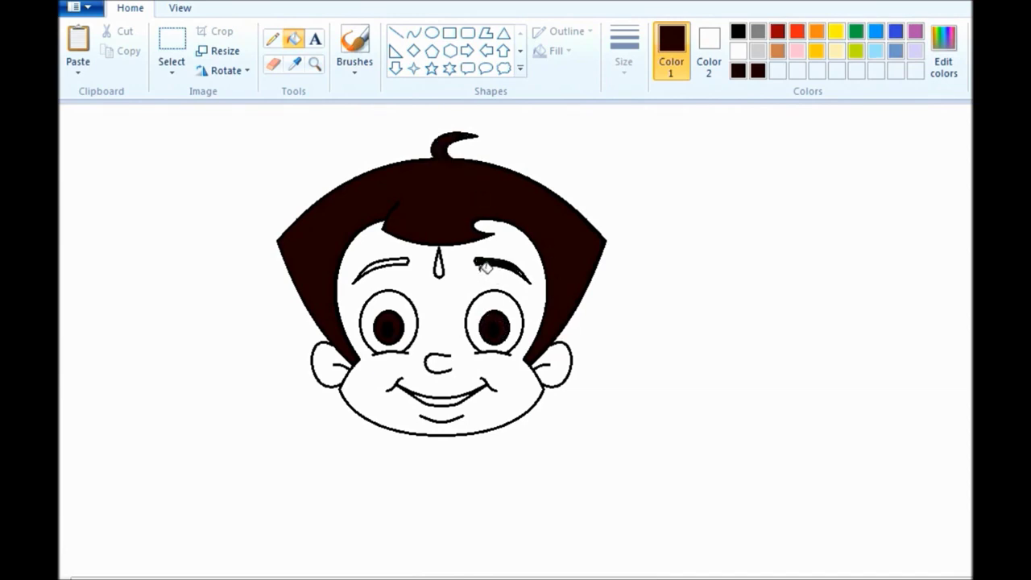
click(406, 266)
Fill the teardrop mark on the forehead with red.
click(355, 64)
click(357, 99)
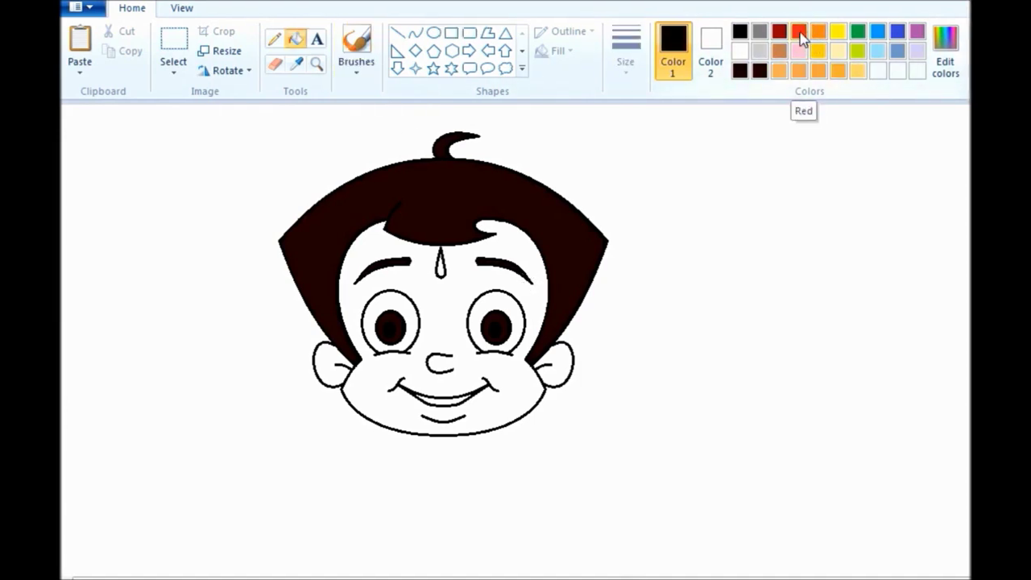
click(799, 34)
click(441, 271)
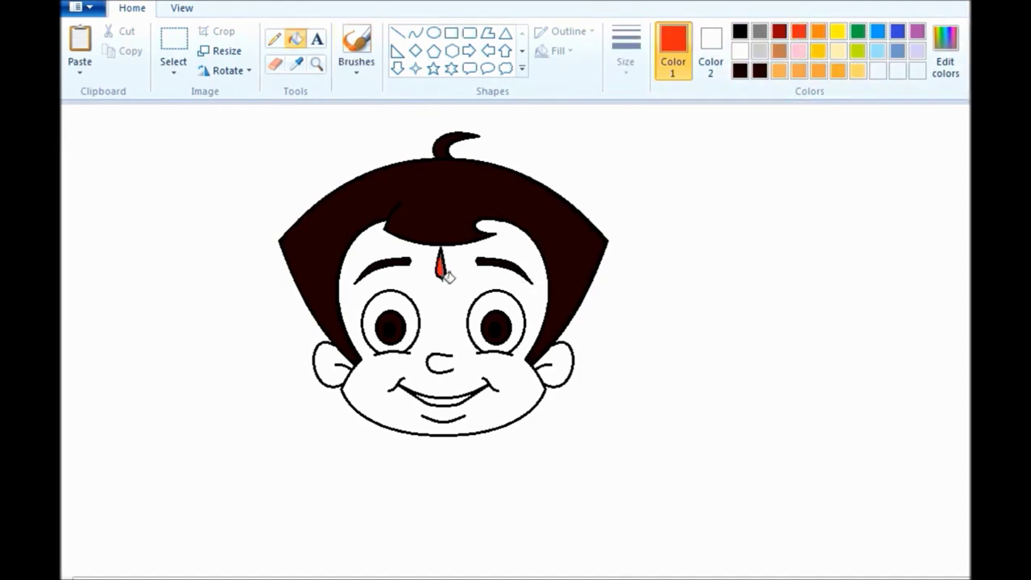
Draw a small upright white oval highlight over the upper-left part of the left eye's pupil.
key(ctrl+Page_Up)
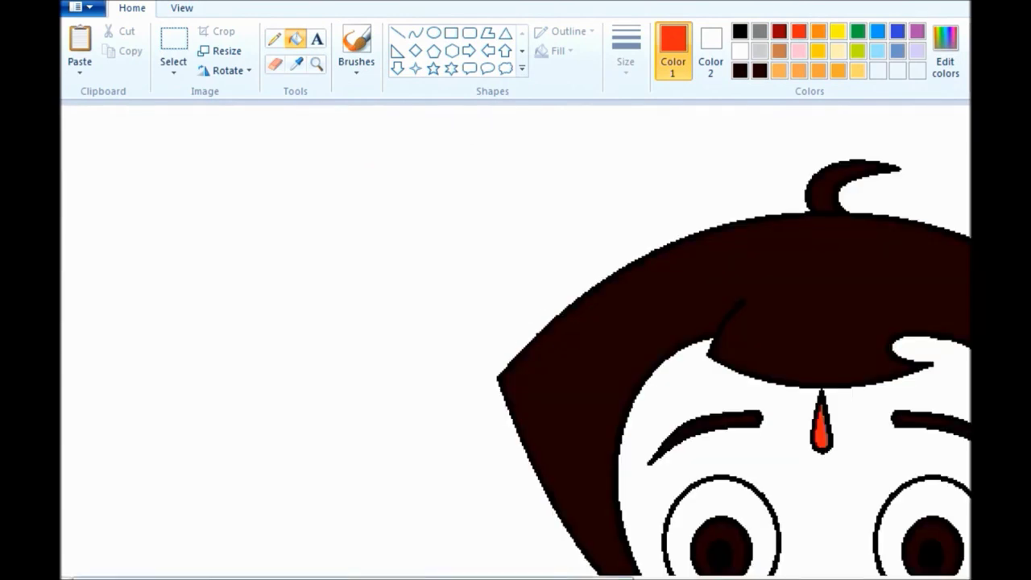
drag(387, 578, 519, 578)
scroll(515, 338, down, 2)
scroll(548, 338, down, 1)
click(433, 33)
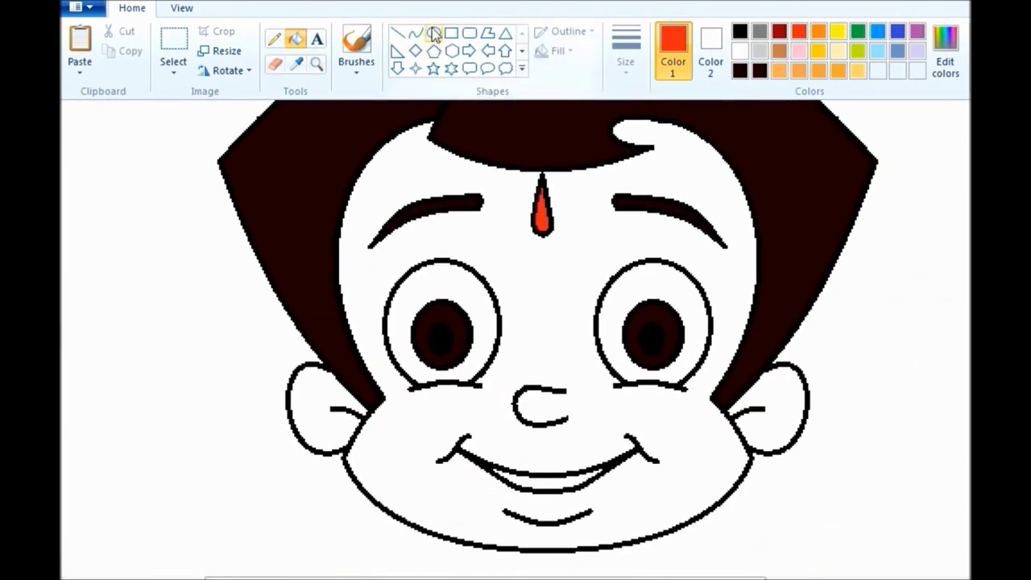
click(739, 50)
drag(431, 319, 440, 334)
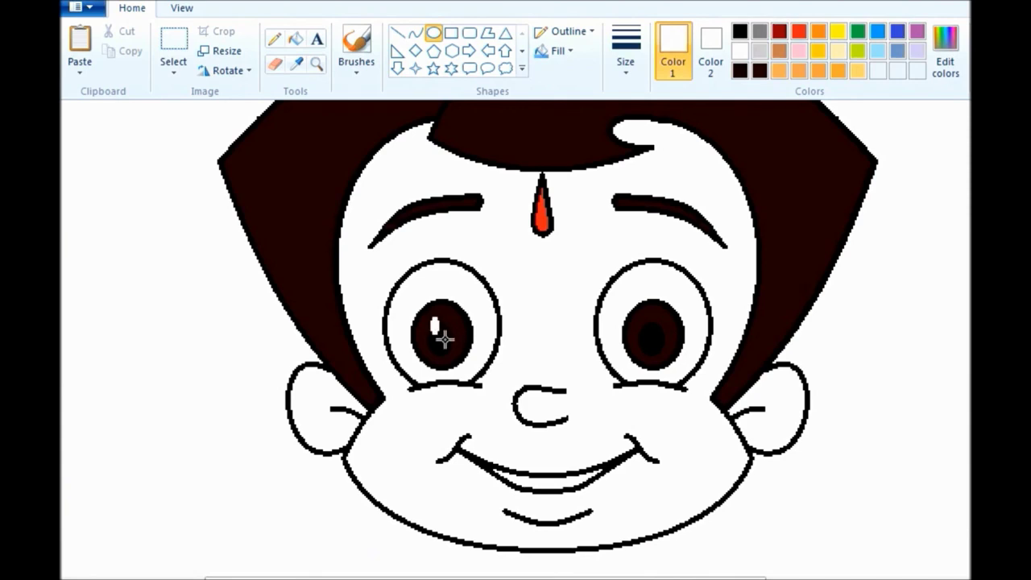
Copy the white highlight from the left eye and position the copy at the matching spot on the right pupil.
click(174, 50)
drag(428, 315, 458, 342)
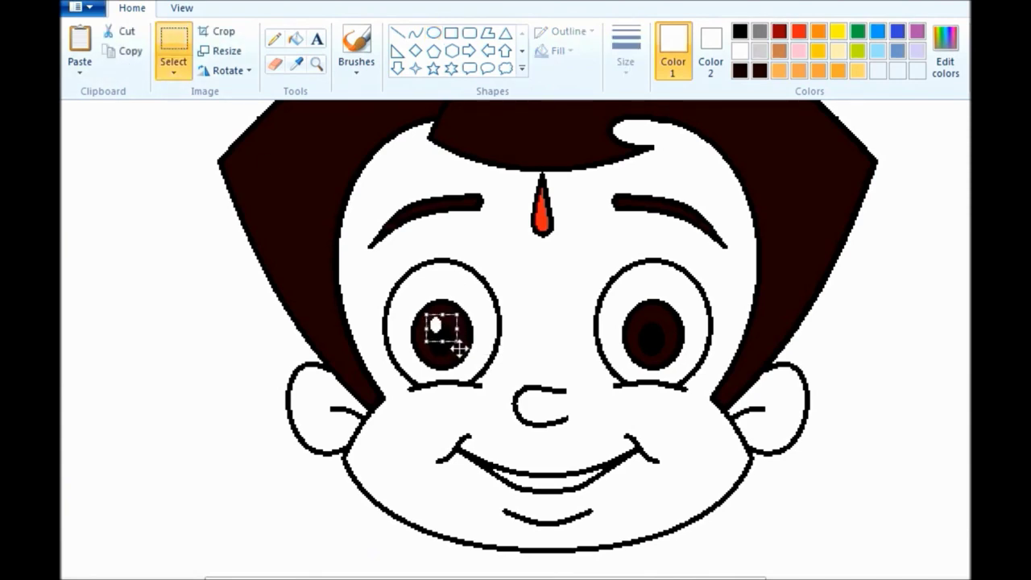
right_click(334, 279)
click(367, 329)
drag(78, 118, 662, 339)
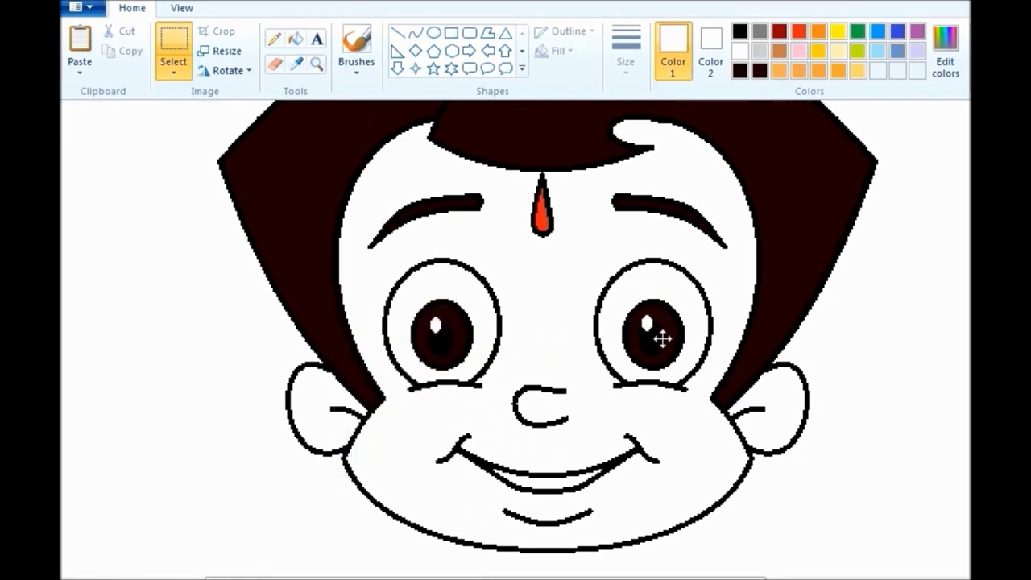
drag(661, 340, 661, 339)
Define a custom light orange skin tone as the foreground color.
click(945, 53)
drag(697, 188, 680, 187)
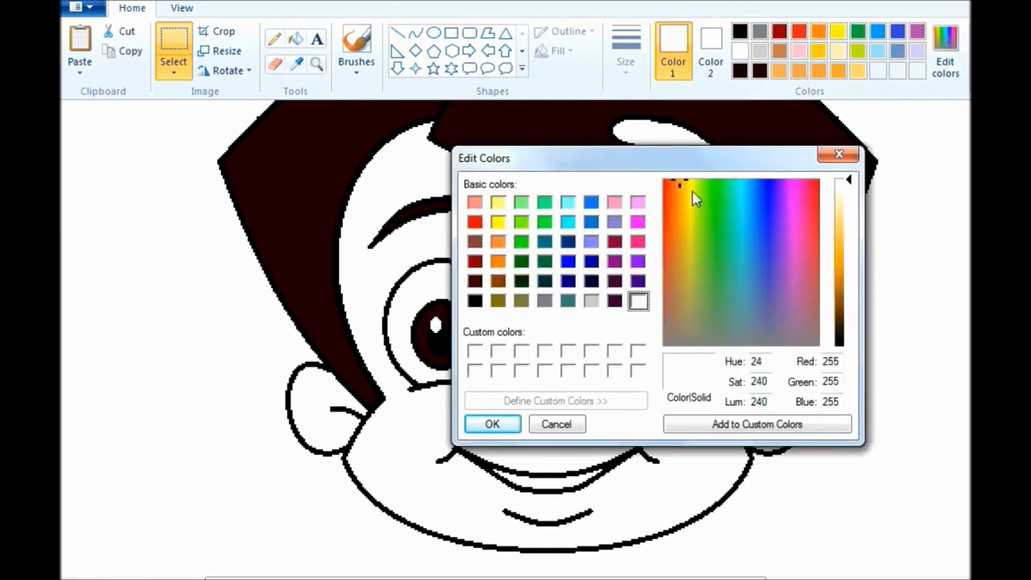
drag(834, 195, 848, 238)
click(492, 424)
Fill the face and both ears with the light orange skin tone.
click(295, 39)
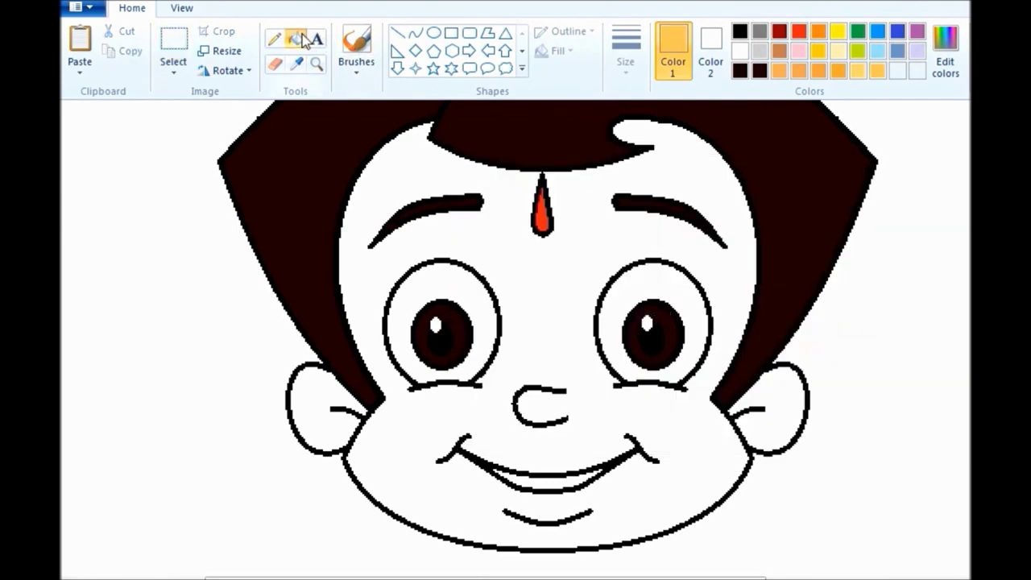
click(375, 325)
click(333, 403)
click(780, 410)
drag(684, 578, 553, 578)
scroll(553, 577, up, 5)
key(ctrl+Page_Down)
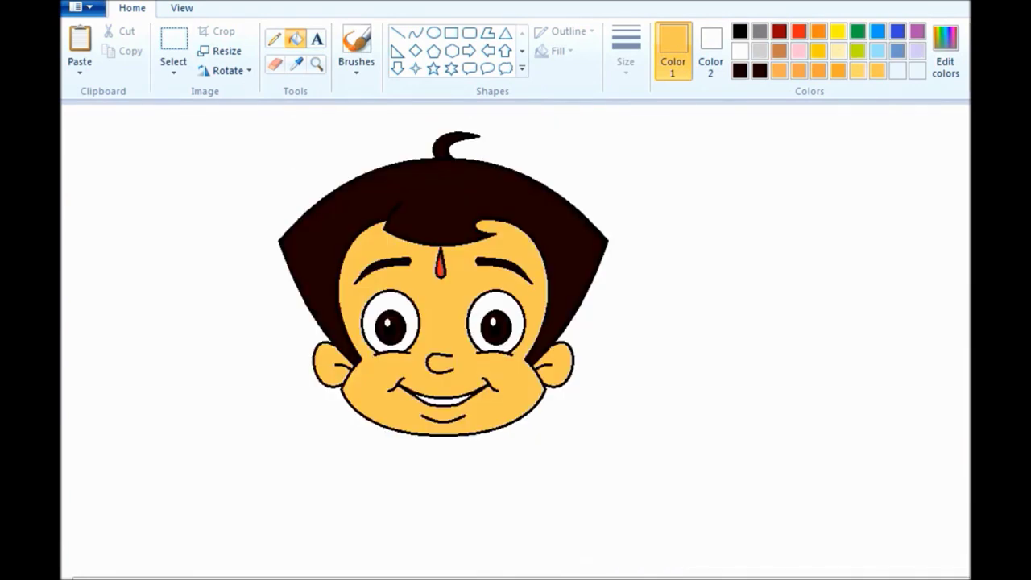
Fill the white background around the head with green.
click(858, 31)
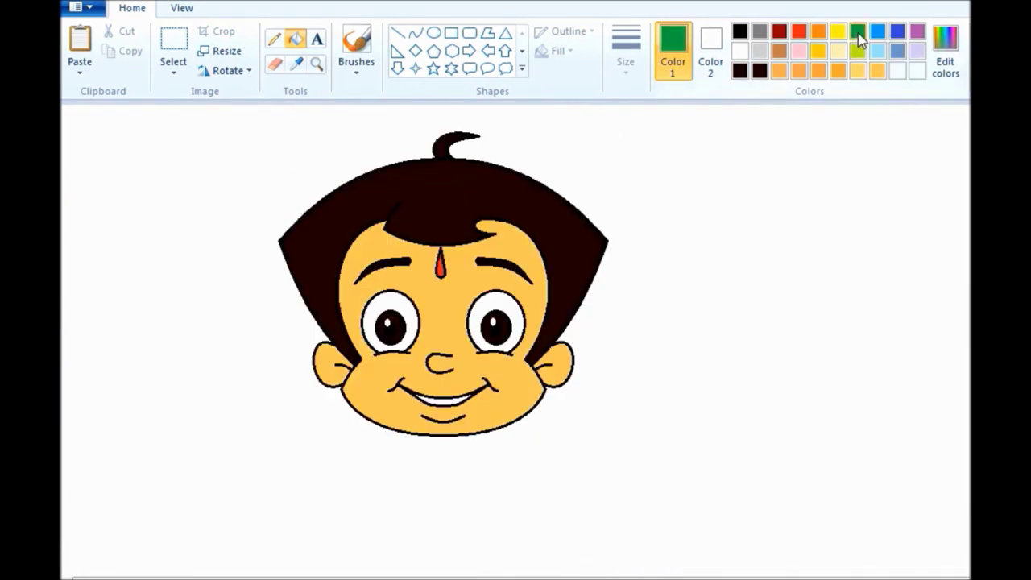
click(680, 189)
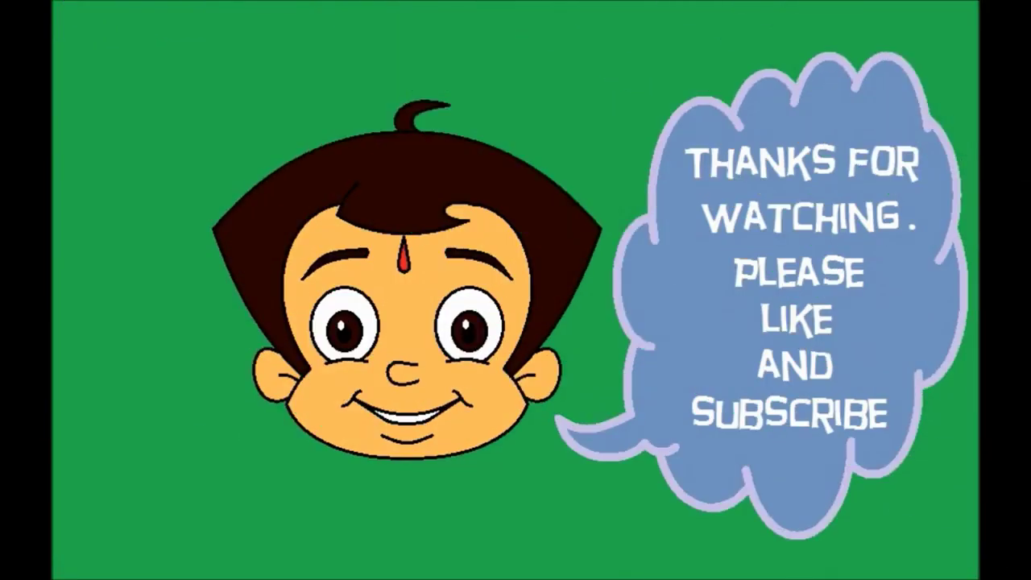